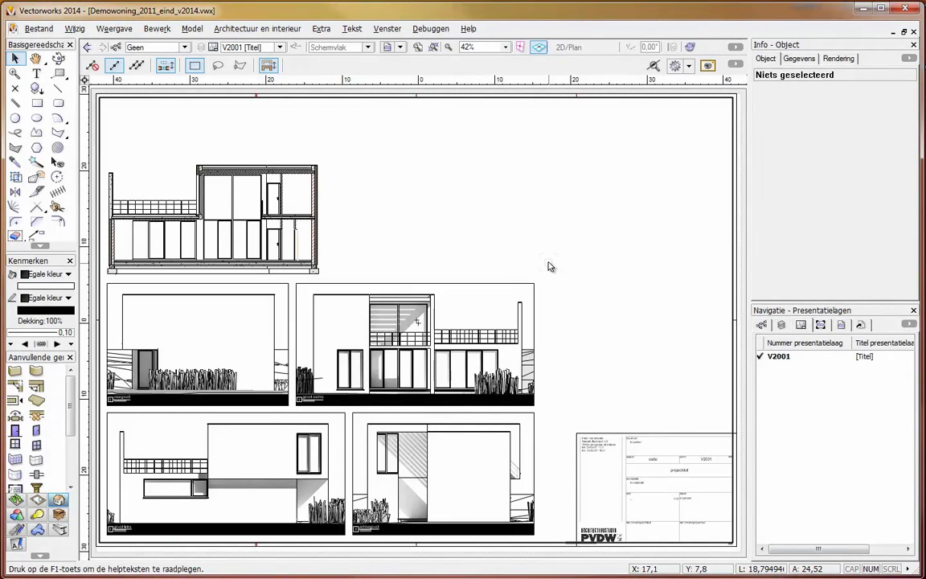
# Inspect the section view and title-block border, then open the Organisatie list showing sheet V2001
pyautogui.click(320, 231)
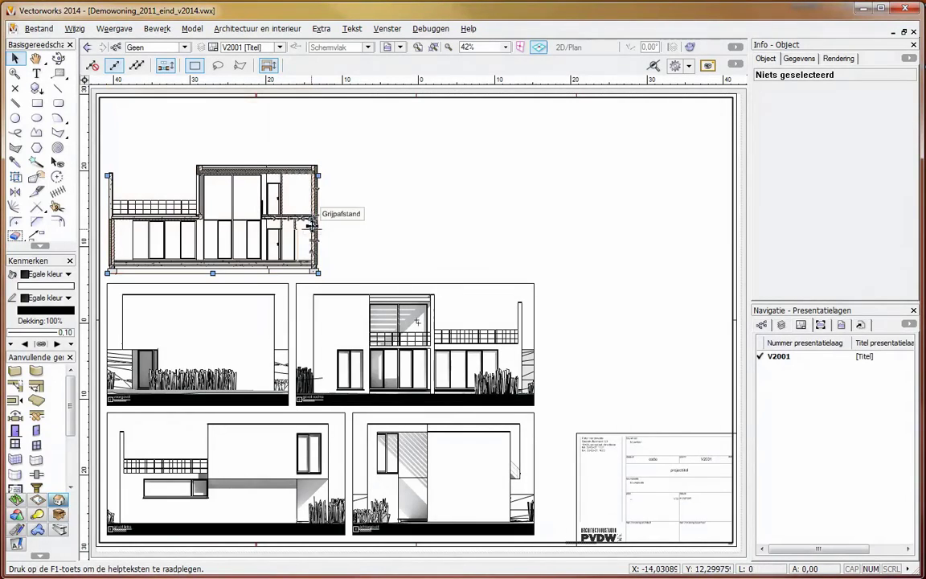
pyautogui.click(656, 465)
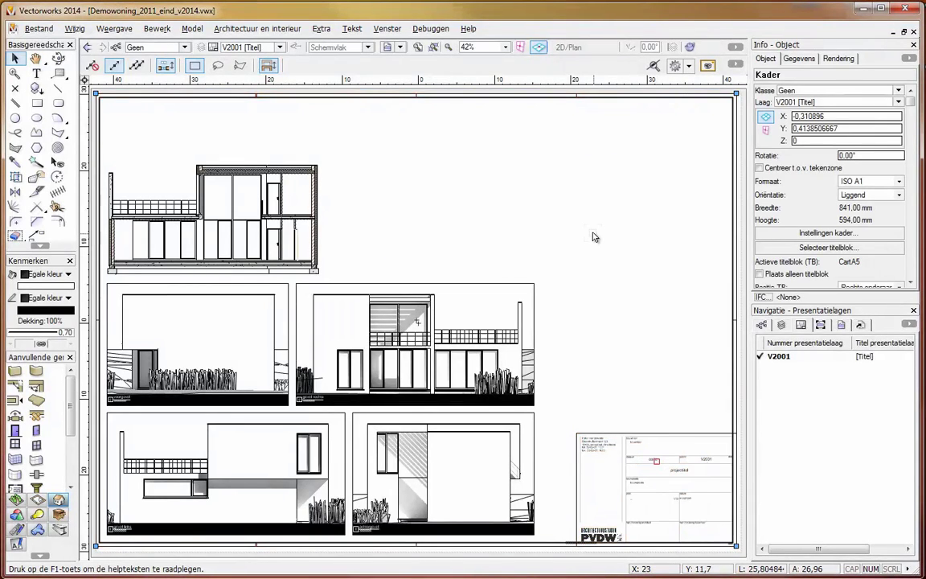
pyautogui.click(433, 176)
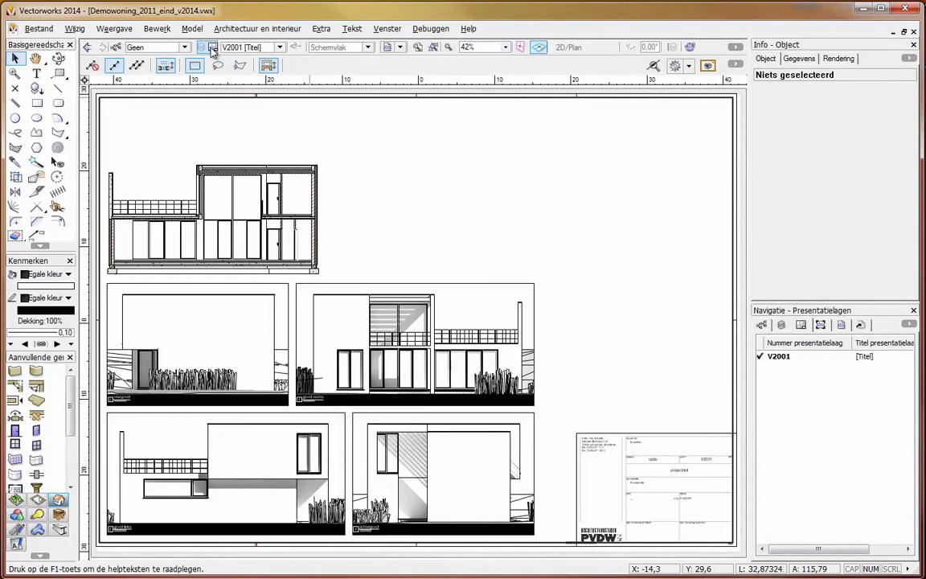
pyautogui.click(780, 312)
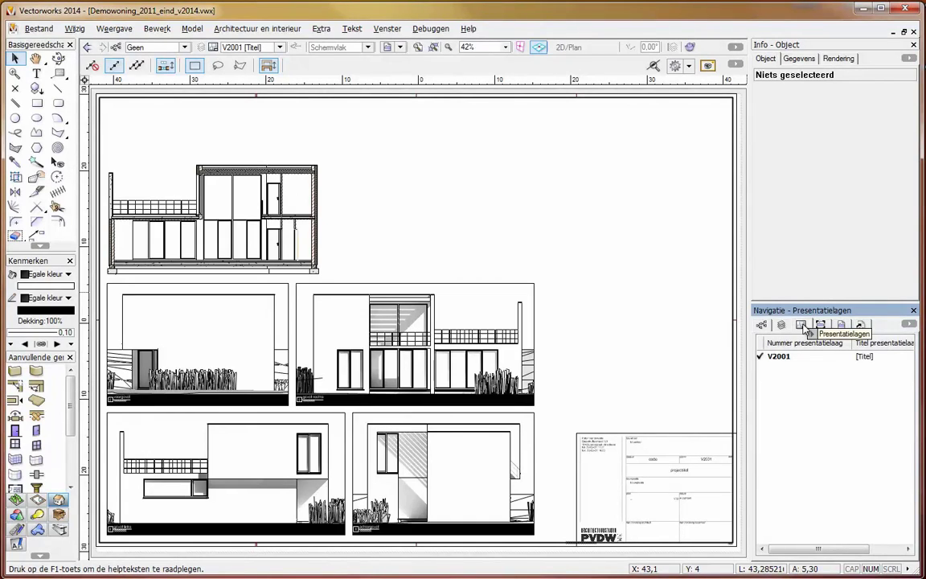
pyautogui.click(210, 49)
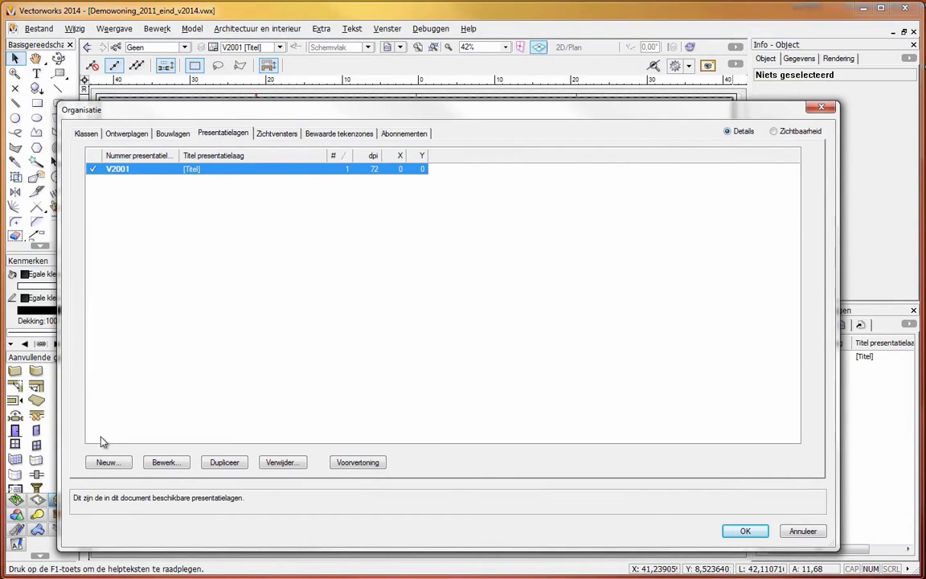
# Start a new sheet layer with Nieuw... on the Presentatielagen tab
pyautogui.click(104, 464)
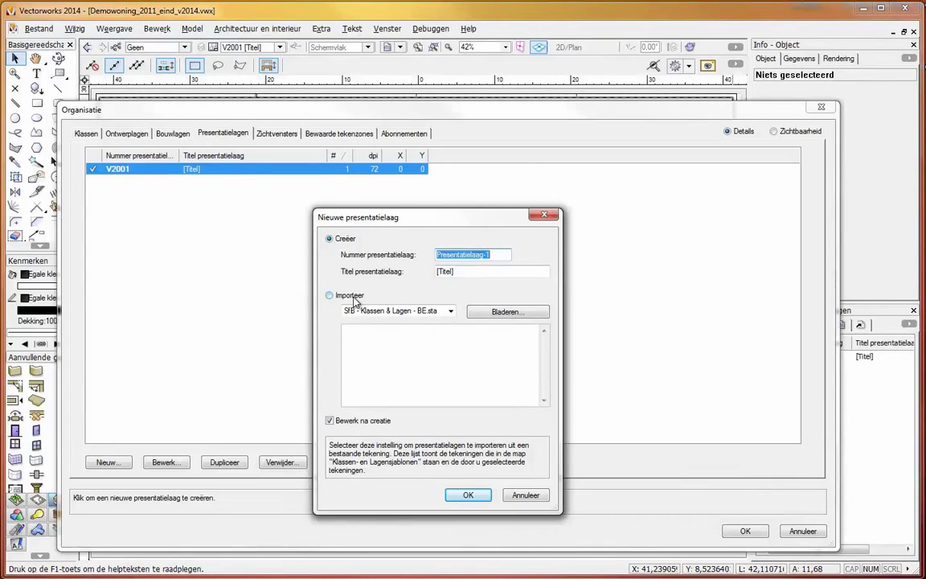
# Import sheet layer P03 (A3 hor) from SfB - Klassen & Lagen - BE.sta, with Bewerk na creatie off
pyautogui.click(354, 298)
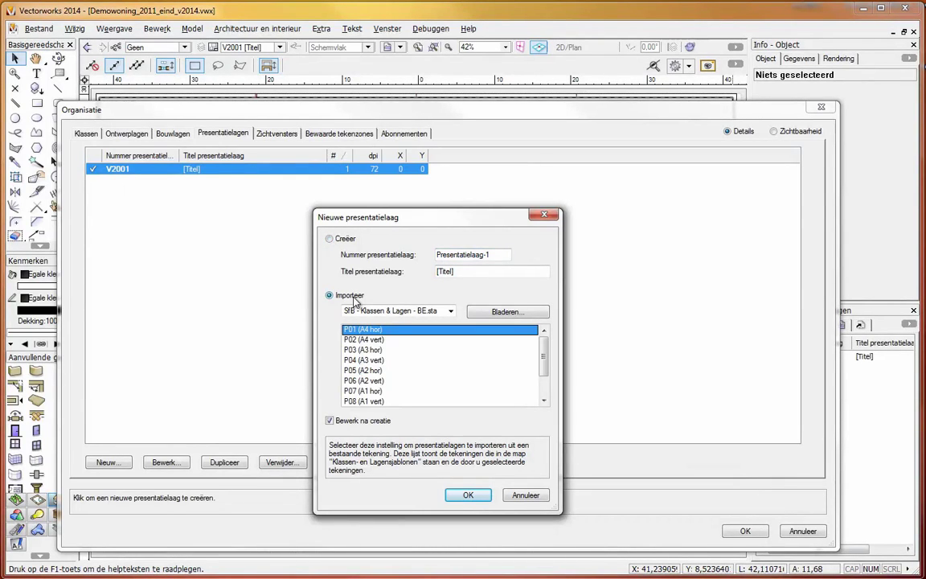
pyautogui.click(451, 311)
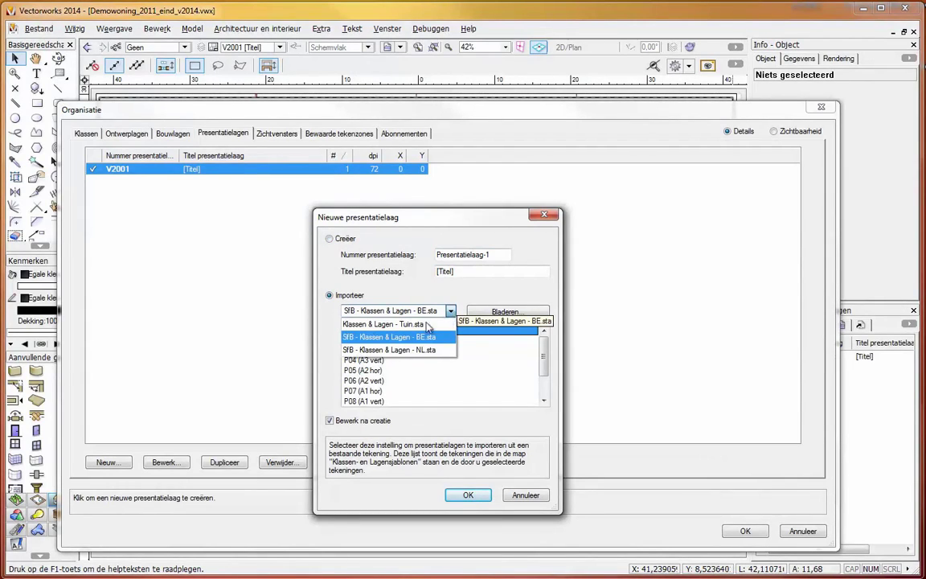
pyautogui.click(350, 338)
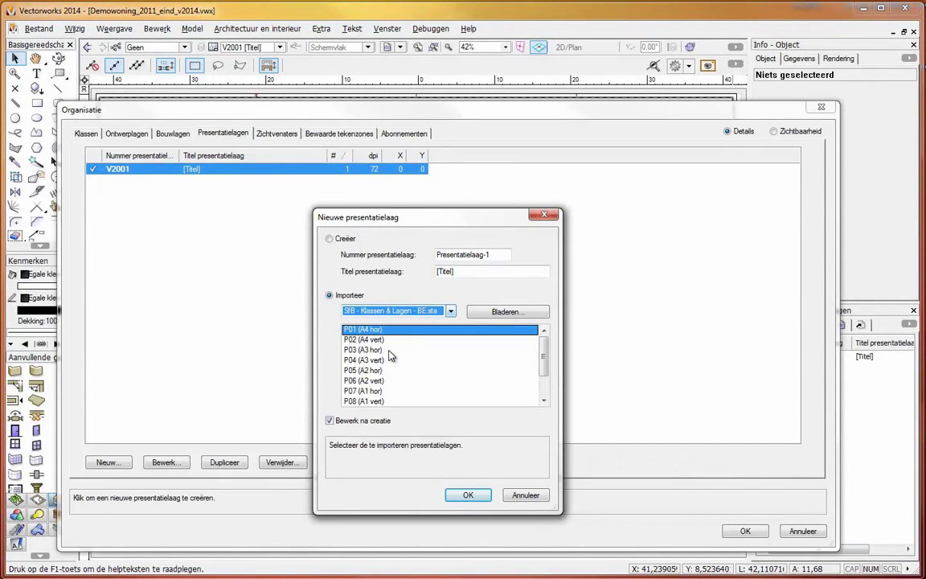
pyautogui.click(370, 352)
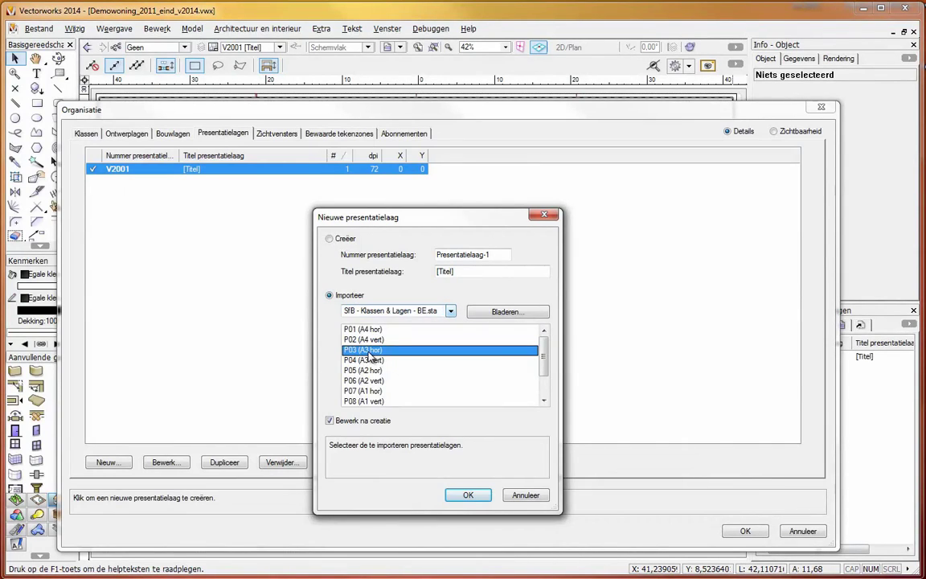
pyautogui.click(350, 428)
pyautogui.click(351, 428)
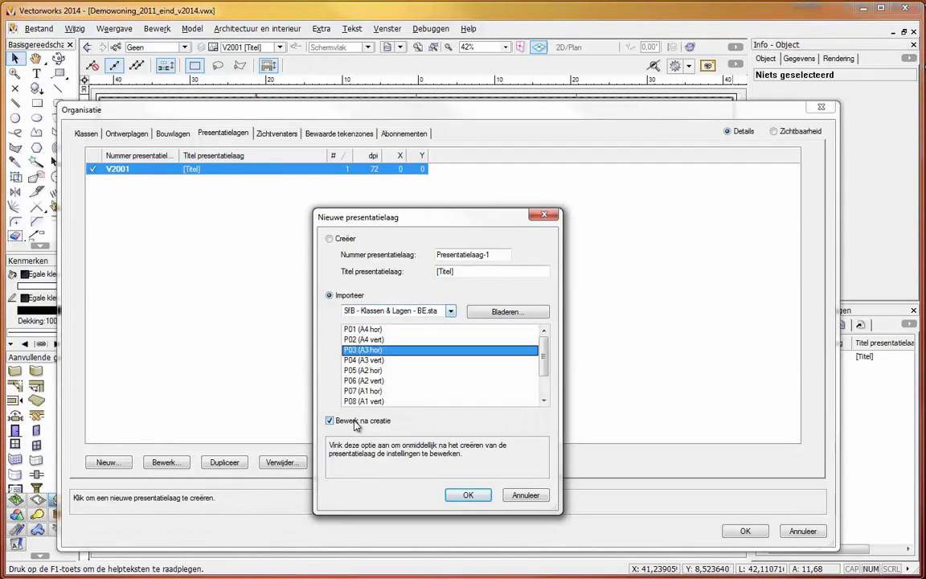
pyautogui.click(355, 427)
pyautogui.click(472, 495)
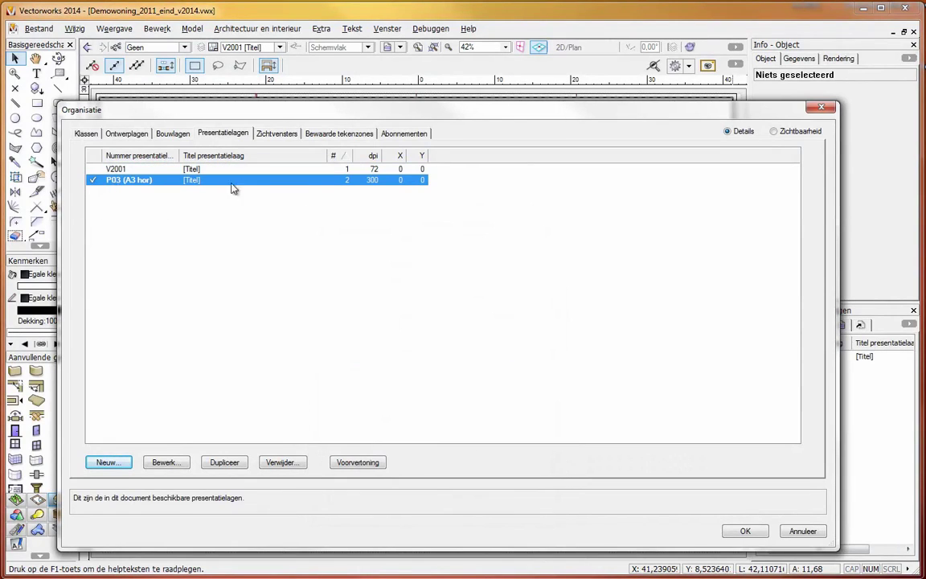
# Open the Bewerk settings for P03 (A3 hor) and select its 300 dpi raster value
pyautogui.click(171, 459)
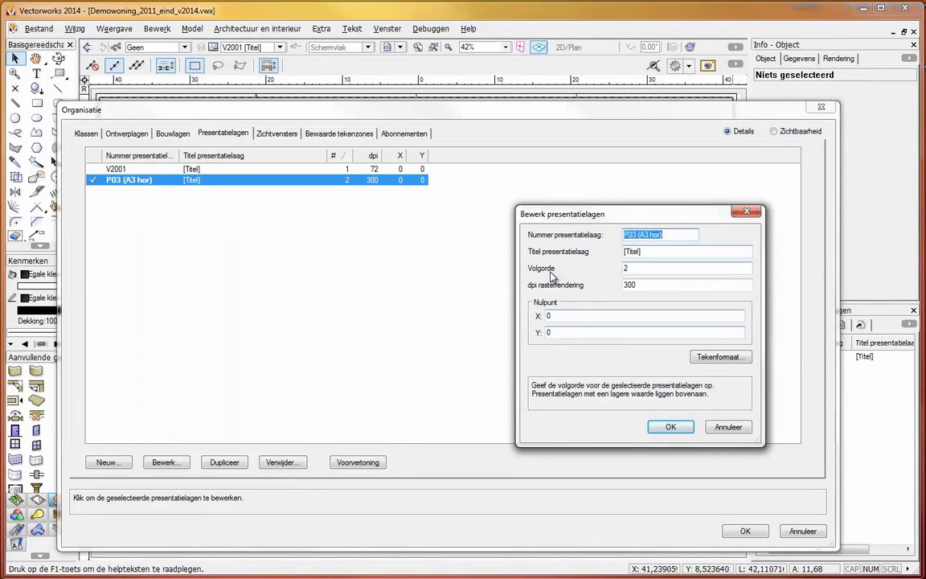
pyautogui.doubleClick(629, 284)
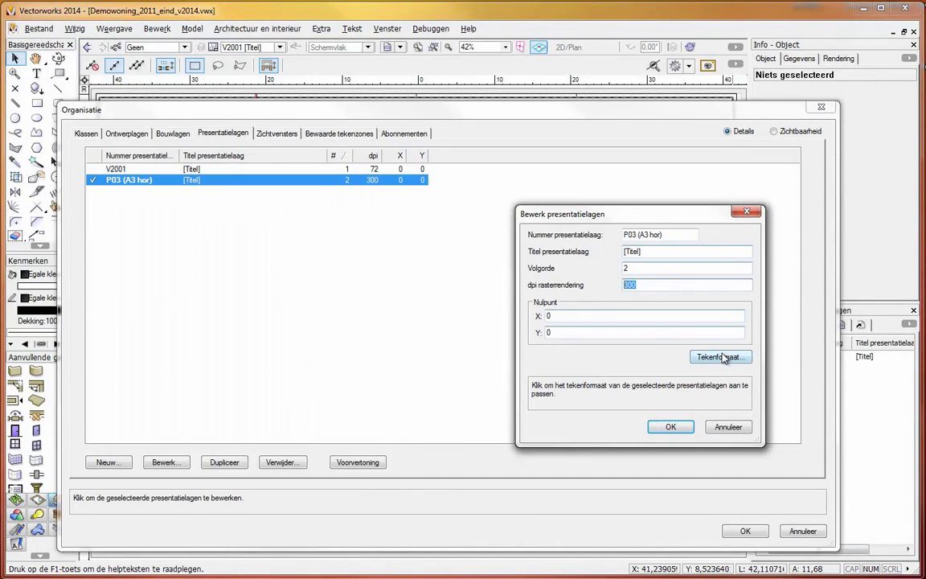
# Enter 72 dpi and set the sheet's page setup paper size to A3
pyautogui.write('7')
pyautogui.write('2')
pyautogui.click(702, 364)
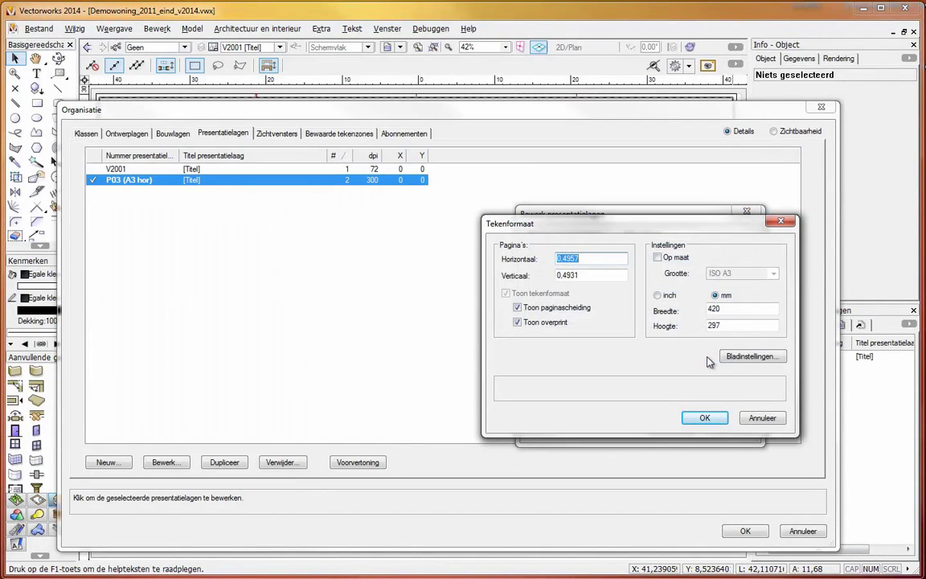
pyautogui.moveTo(643, 226); pyautogui.dragTo(484, 220)
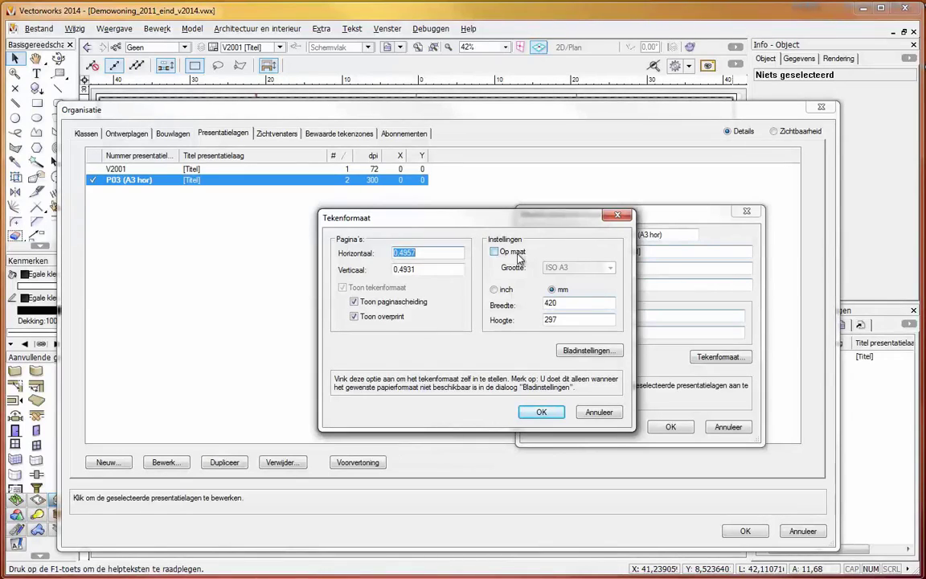
pyautogui.click(569, 352)
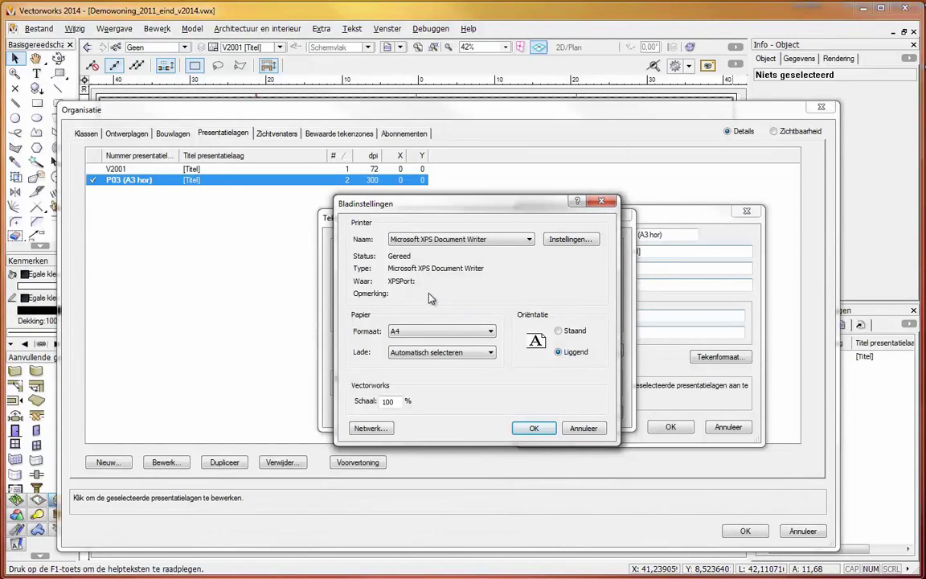
pyautogui.click(447, 330)
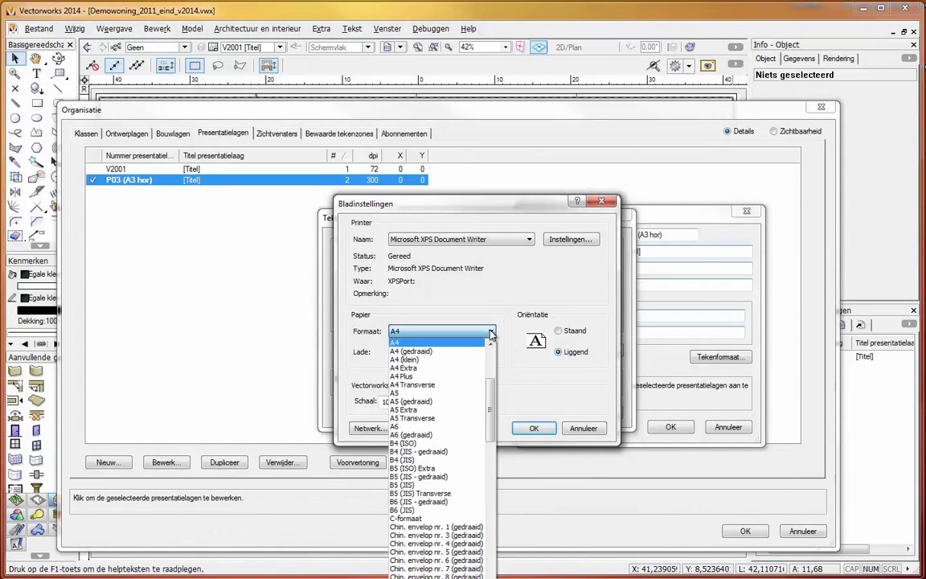
pyautogui.moveTo(488, 390); pyautogui.dragTo(487, 378)
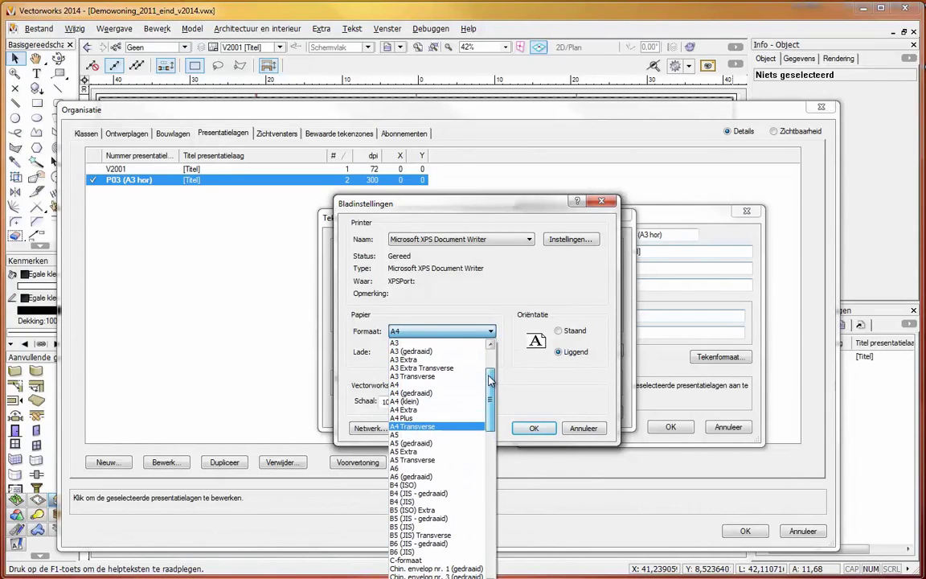
pyautogui.click(439, 345)
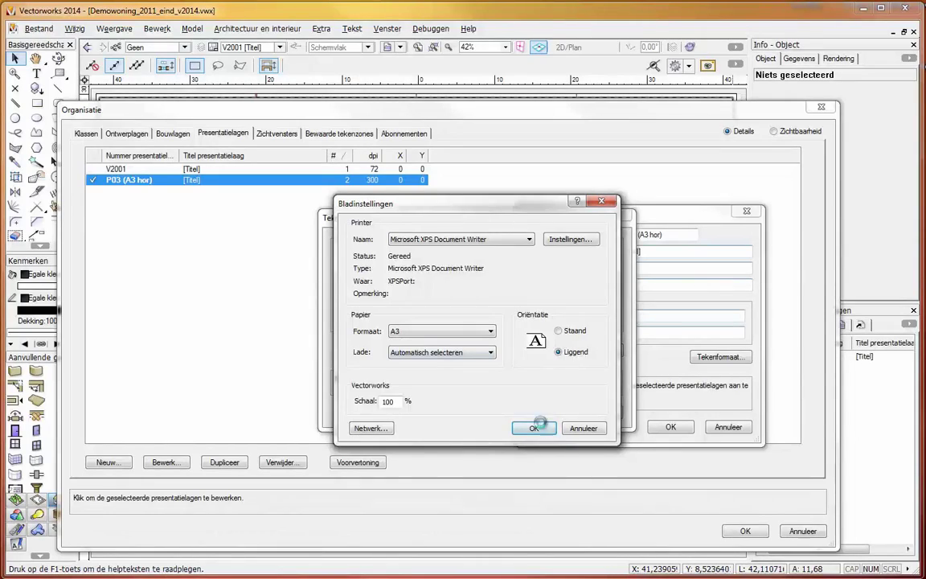
pyautogui.click(534, 427)
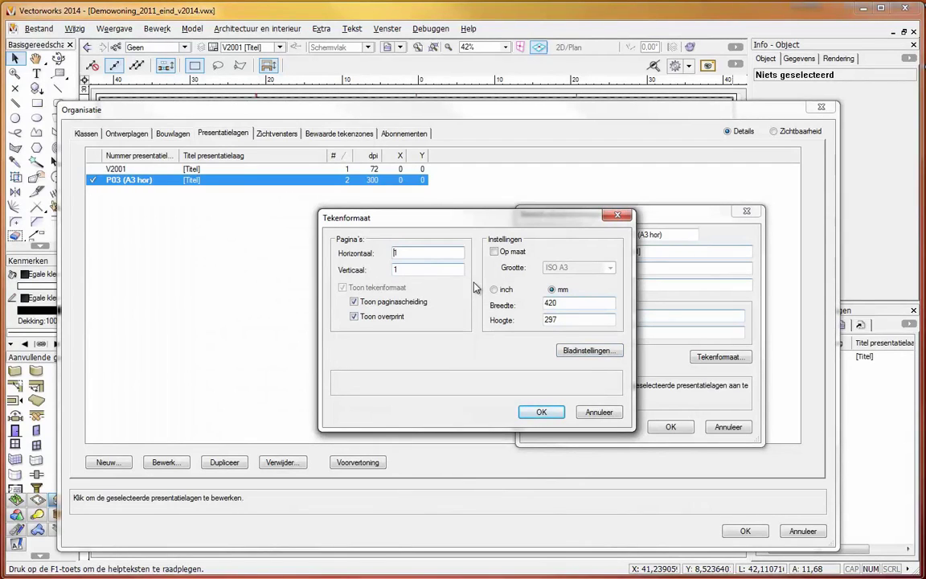
# Confirm the 420 × 297 mm drawing size and 72 dpi for P03, then display that sheet
pyautogui.click(544, 411)
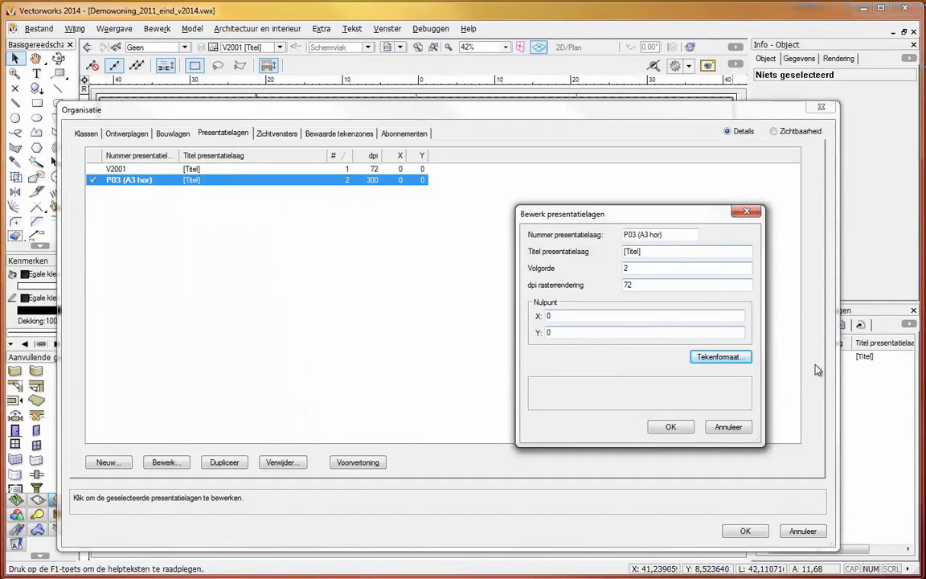
pyautogui.click(735, 360)
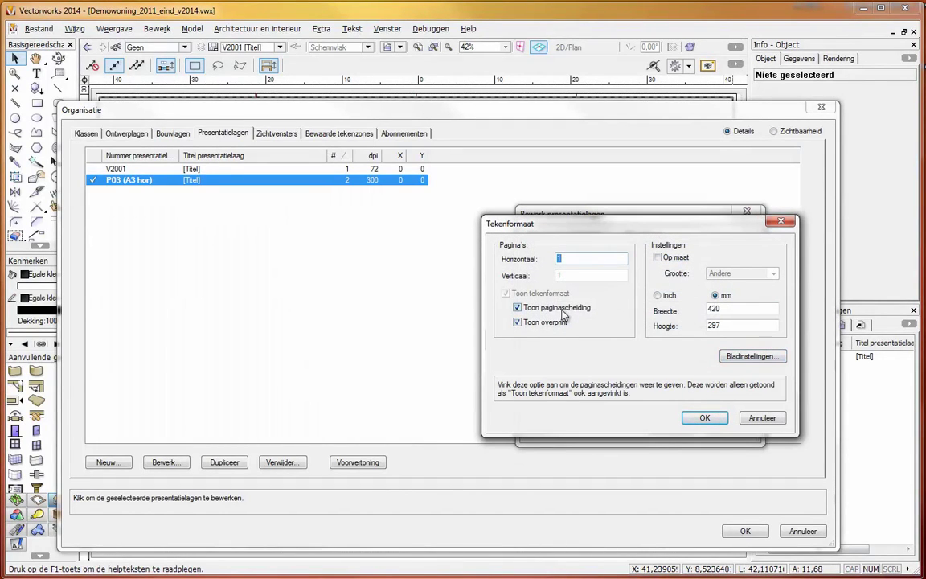
pyautogui.click(704, 419)
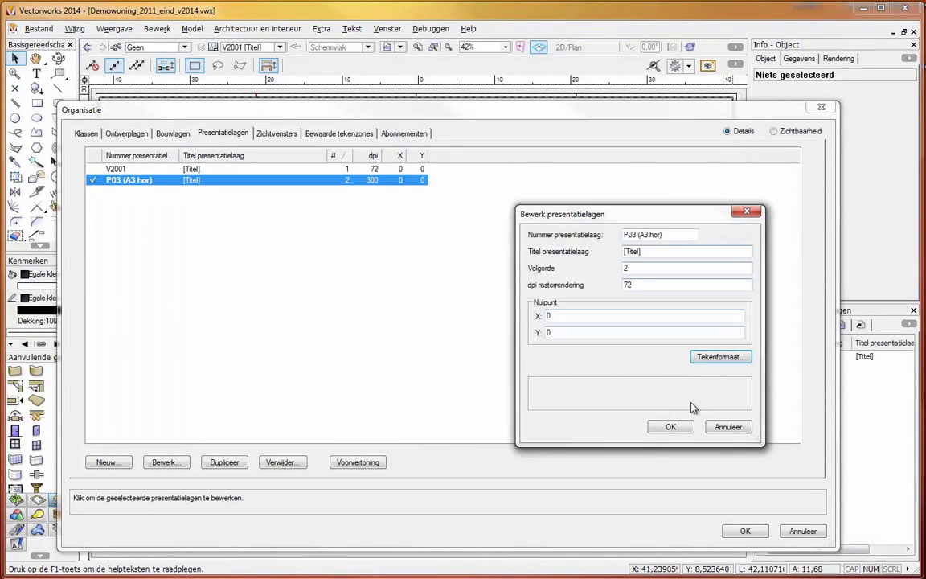
pyautogui.click(672, 427)
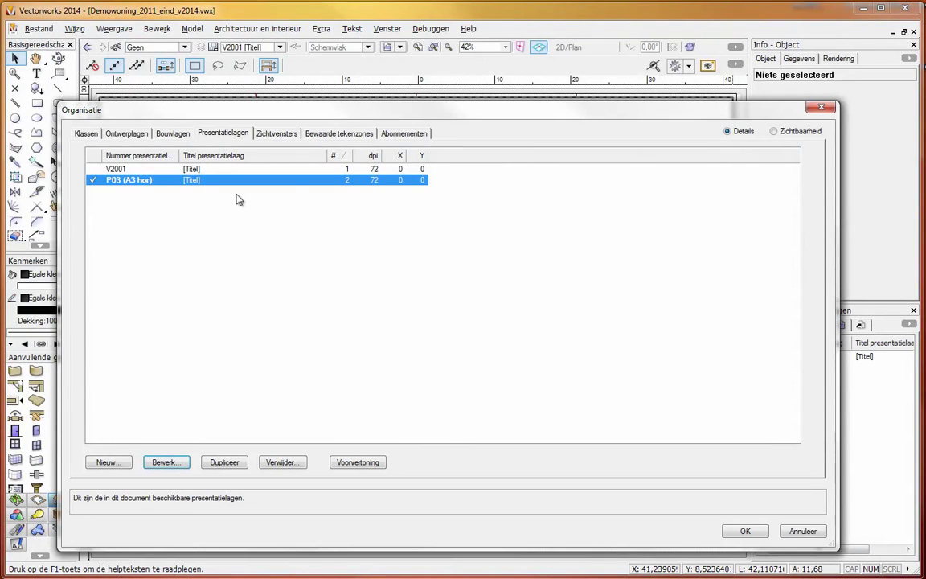
pyautogui.press('Return')
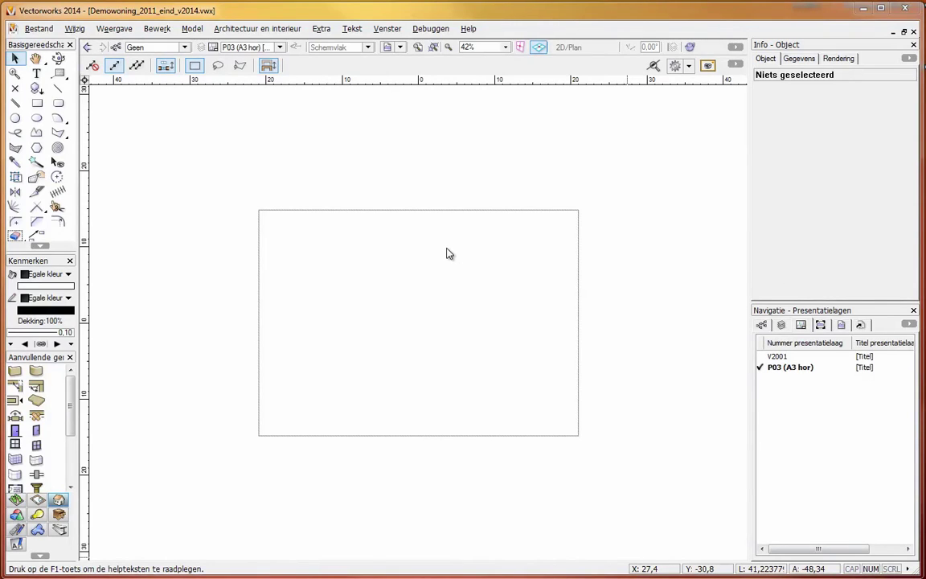
# Open VoorbeeldPl.vwx from the recent files and show its layer list
pyautogui.click(38, 28)
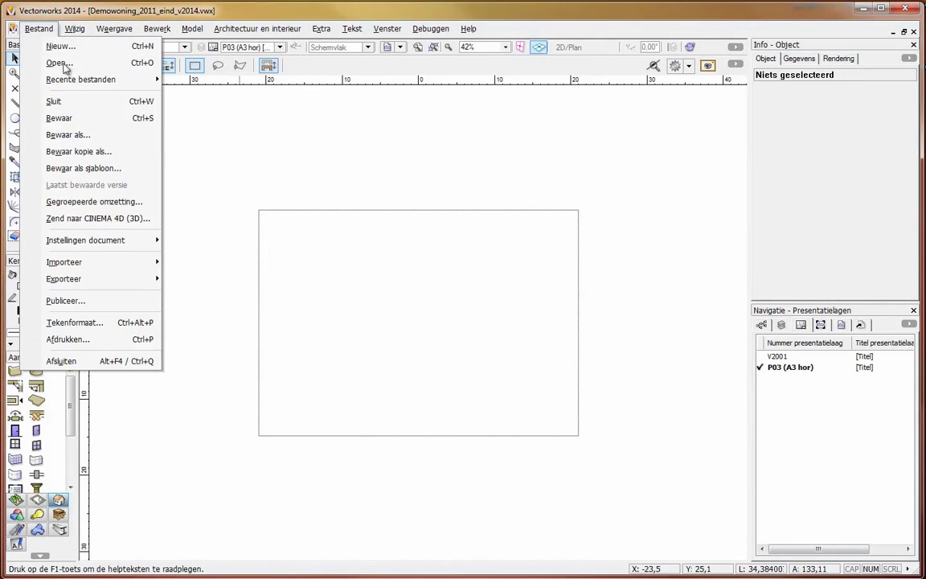
pyautogui.moveTo(81, 79)
pyautogui.click(181, 77)
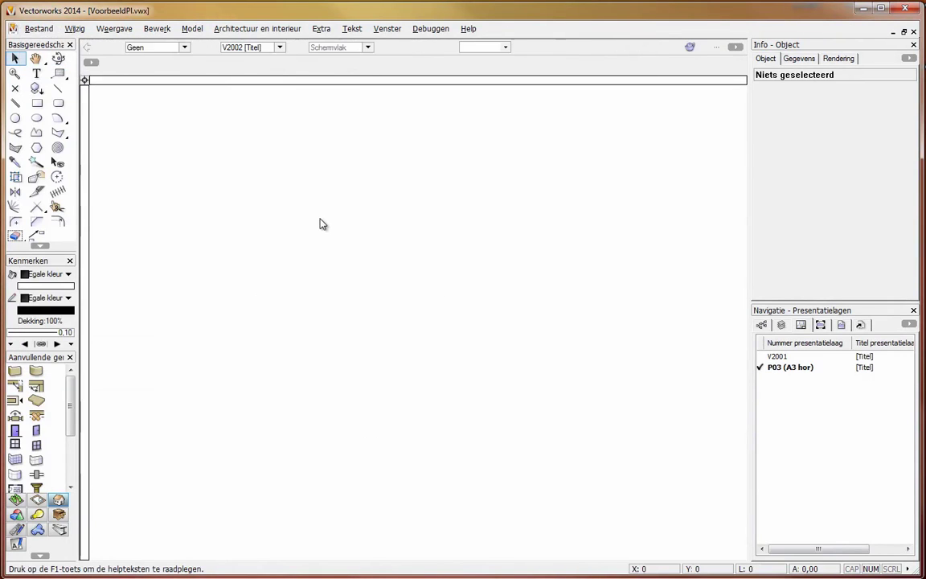
pyautogui.click(280, 48)
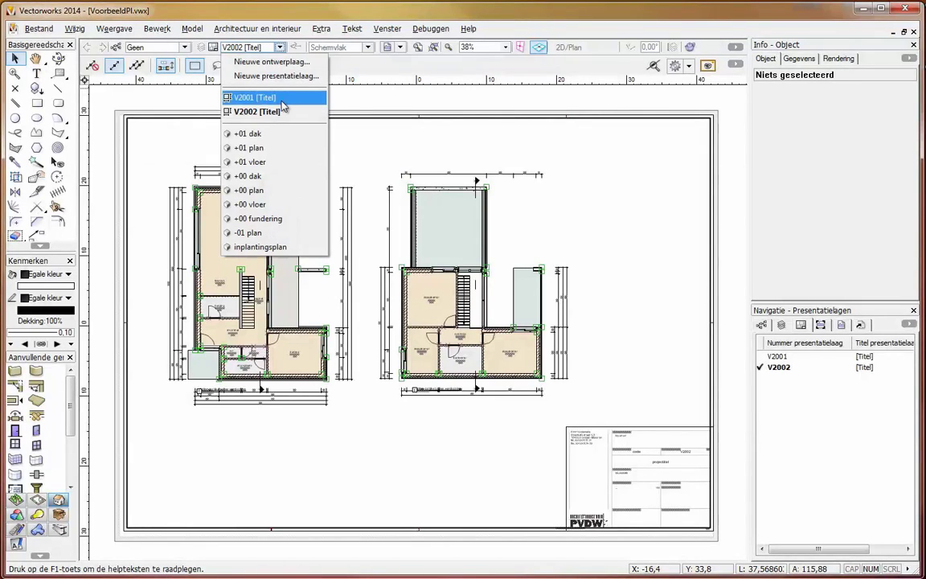
# Review sheets V2001 and V2002, inspecting V2002's border and floor-plan viewport, then open the sheet-layer overview
pyautogui.click(252, 96)
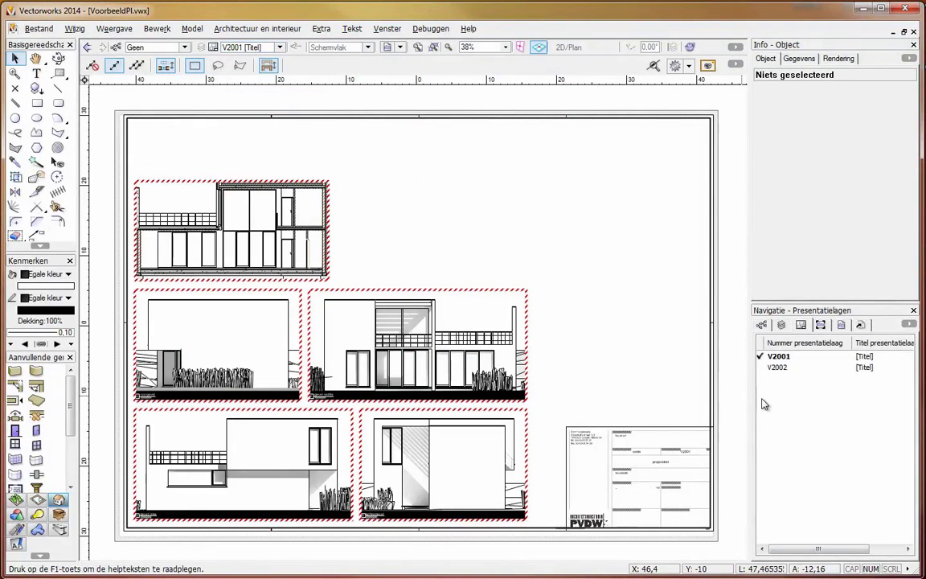
pyautogui.click(761, 368)
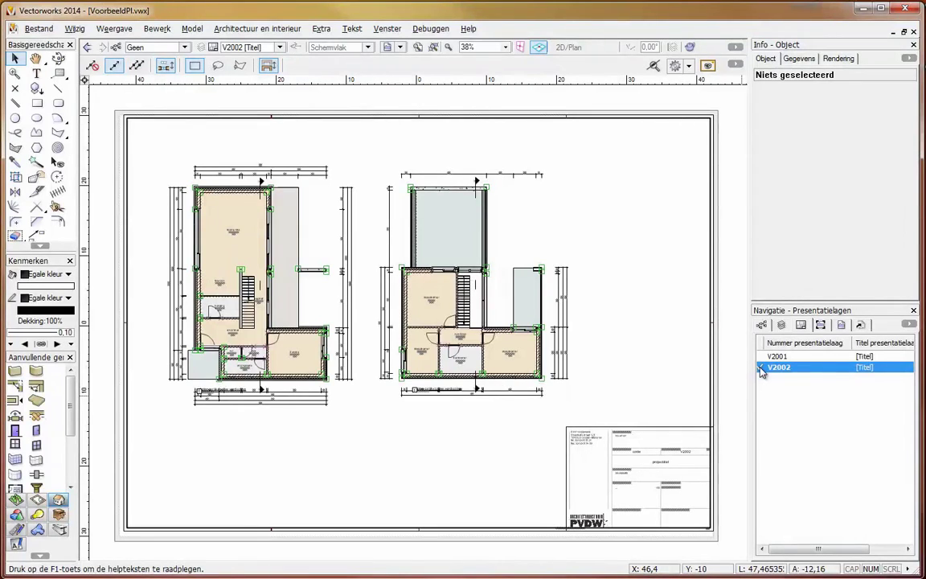
pyautogui.click(690, 434)
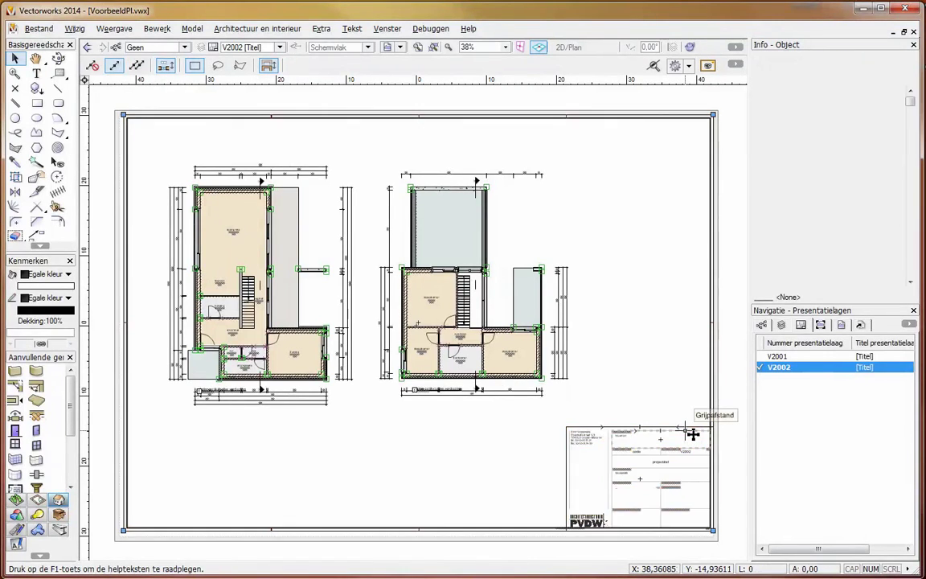
pyautogui.click(294, 309)
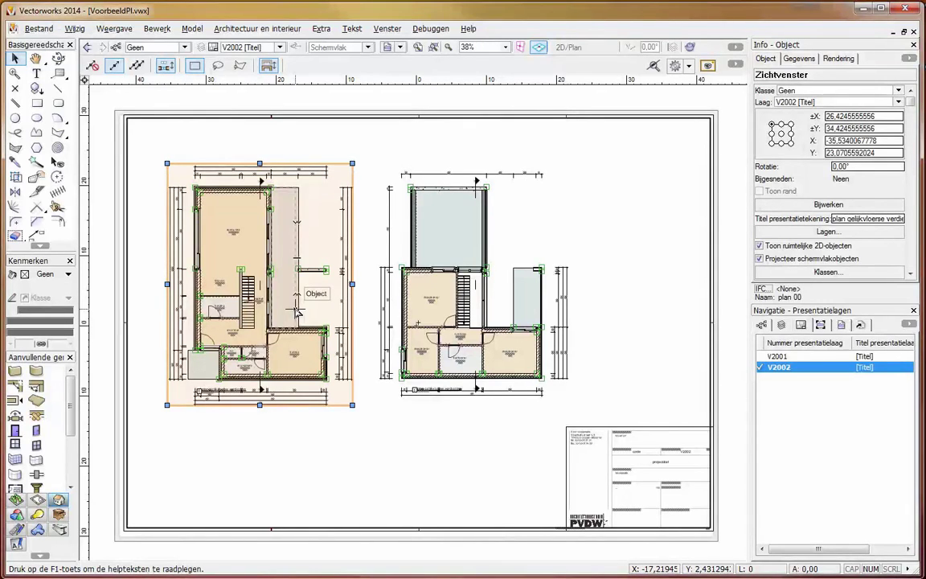
pyautogui.click(609, 234)
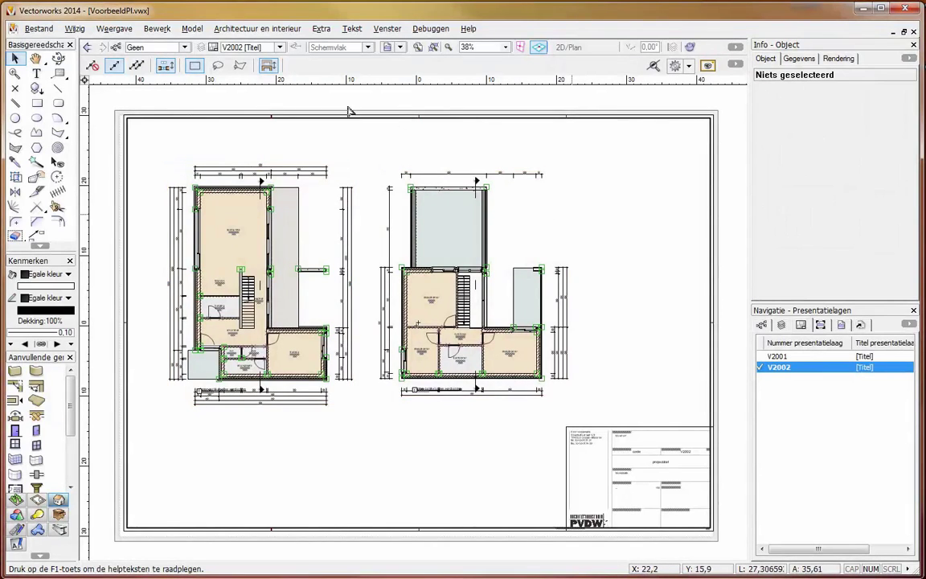
pyautogui.click(214, 48)
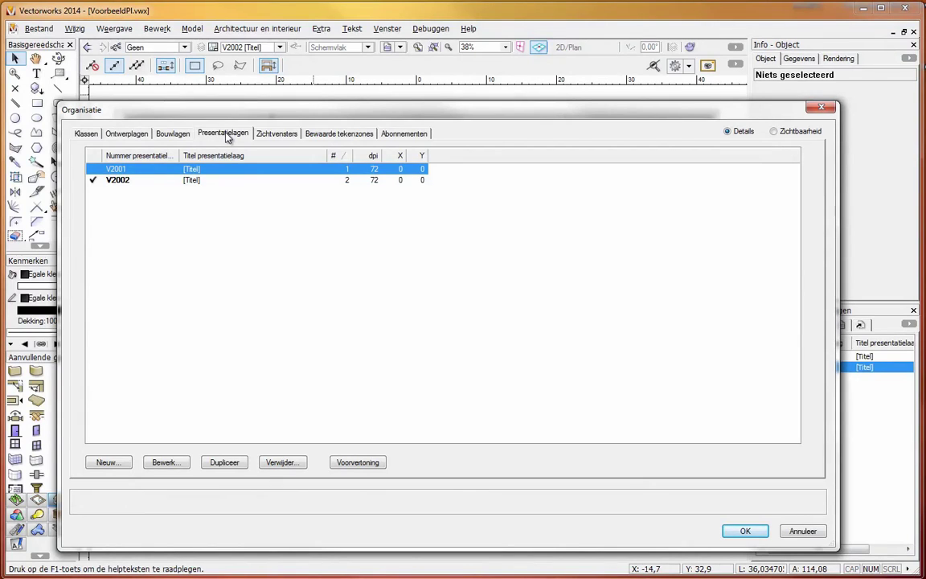
# Check V2002's sheet settings, keep 72 dpi, and close the overview
pyautogui.click(190, 180)
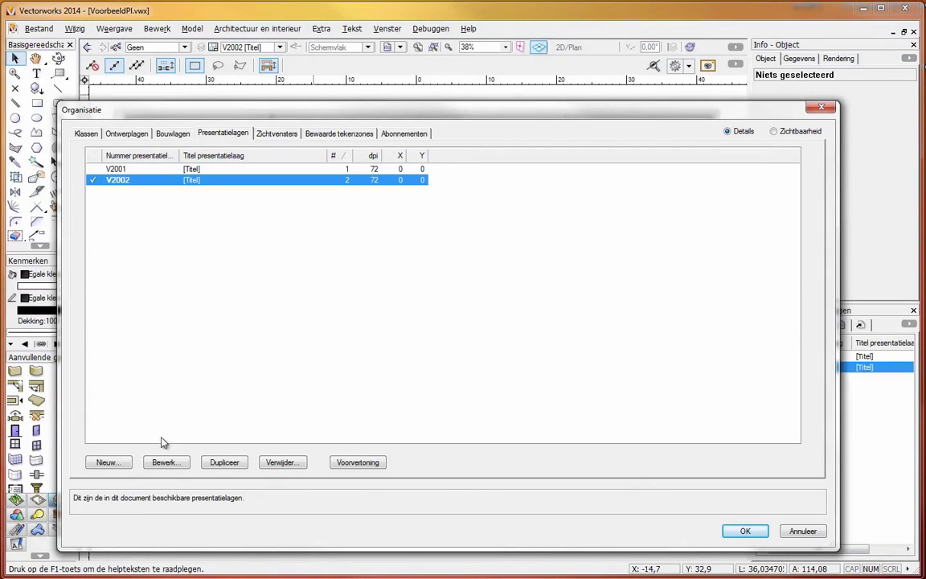
pyautogui.click(165, 463)
pyautogui.press('Tab')
pyautogui.press('Tab')
pyautogui.press('Tab')
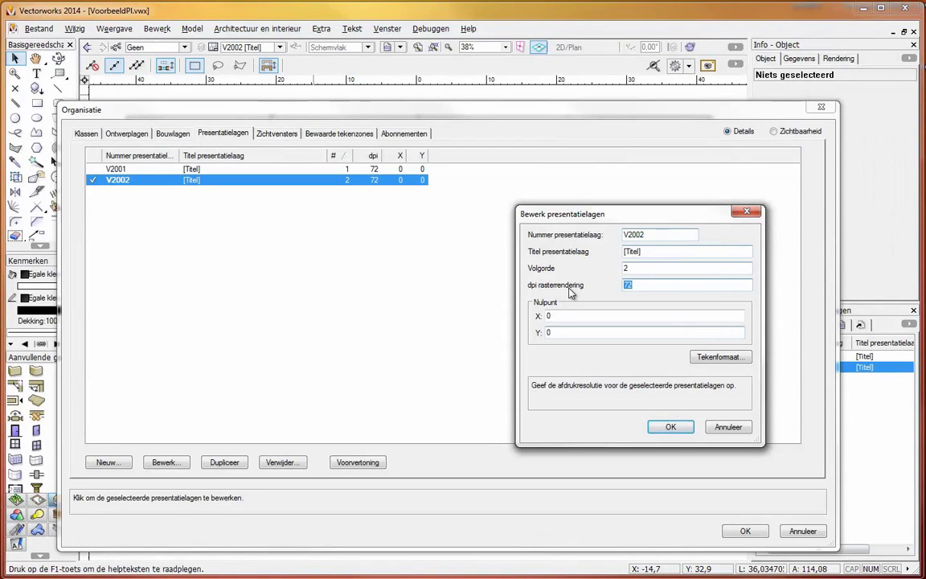
pyautogui.click(673, 427)
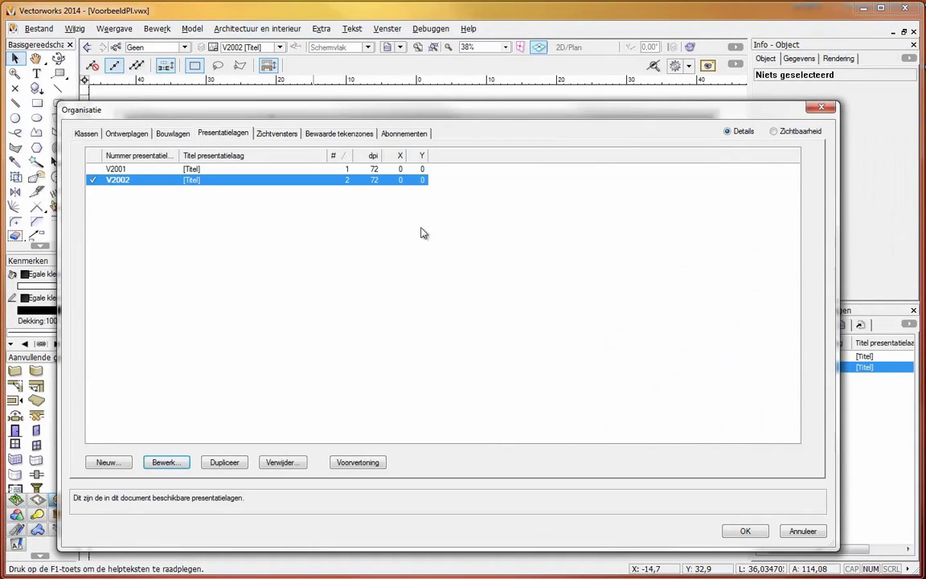
pyautogui.click(744, 531)
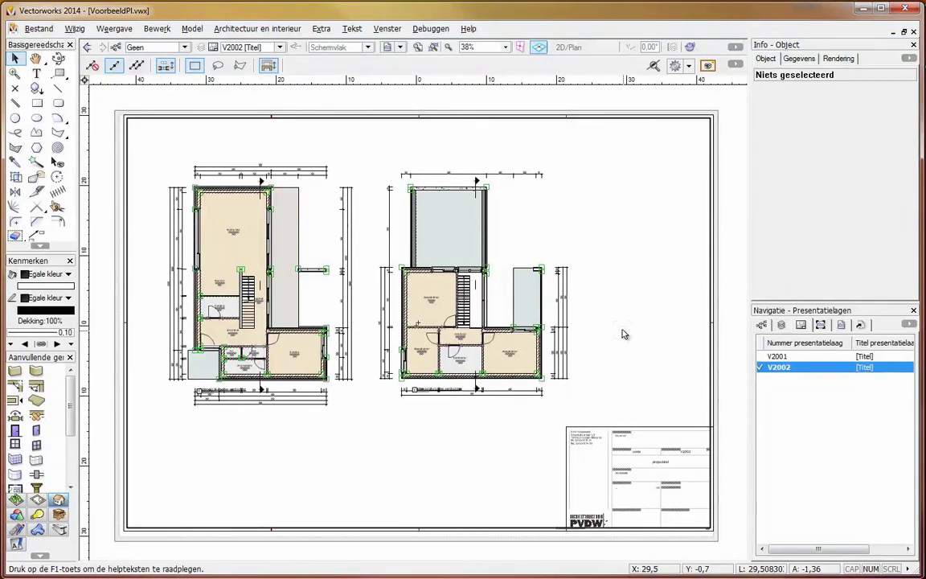
pyautogui.click(809, 398)
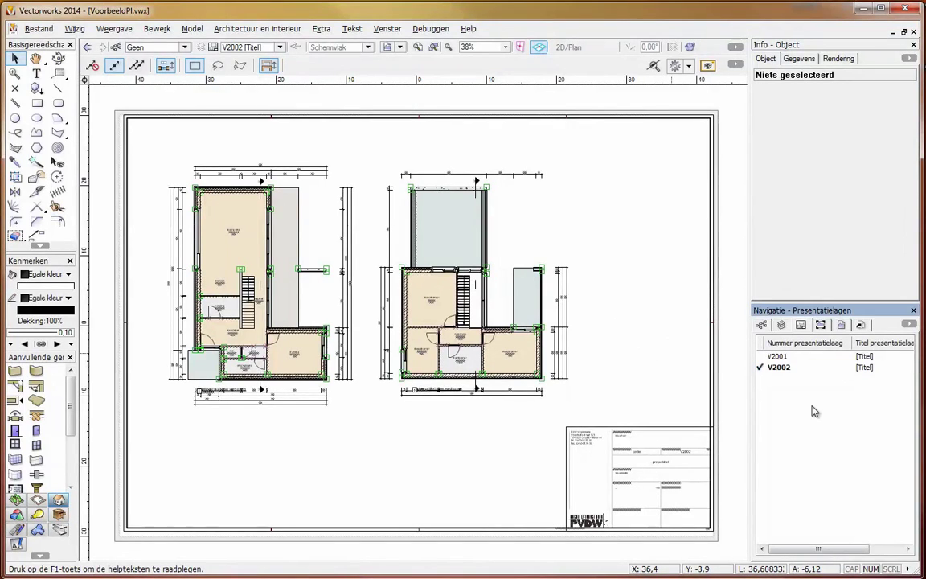
pyautogui.rightClick(781, 373)
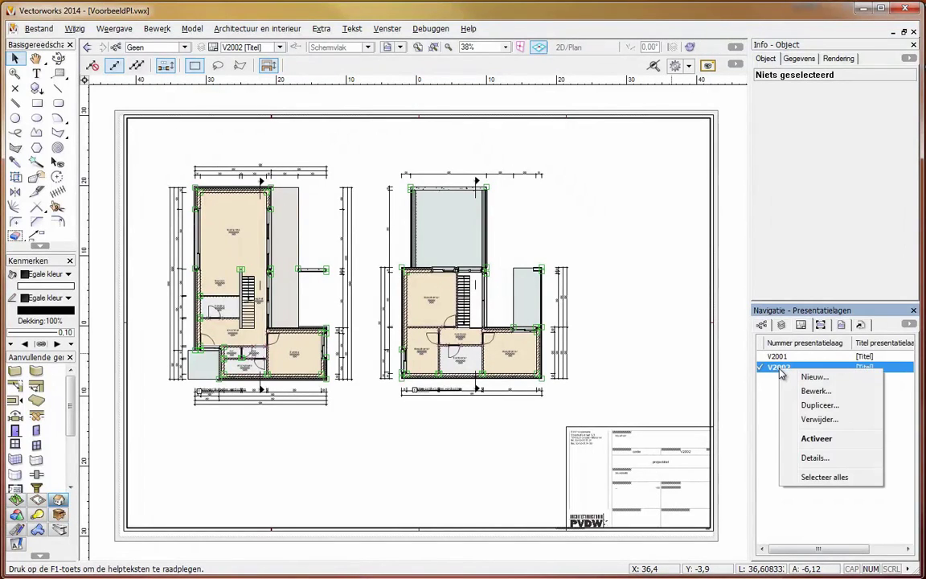
pyautogui.click(809, 392)
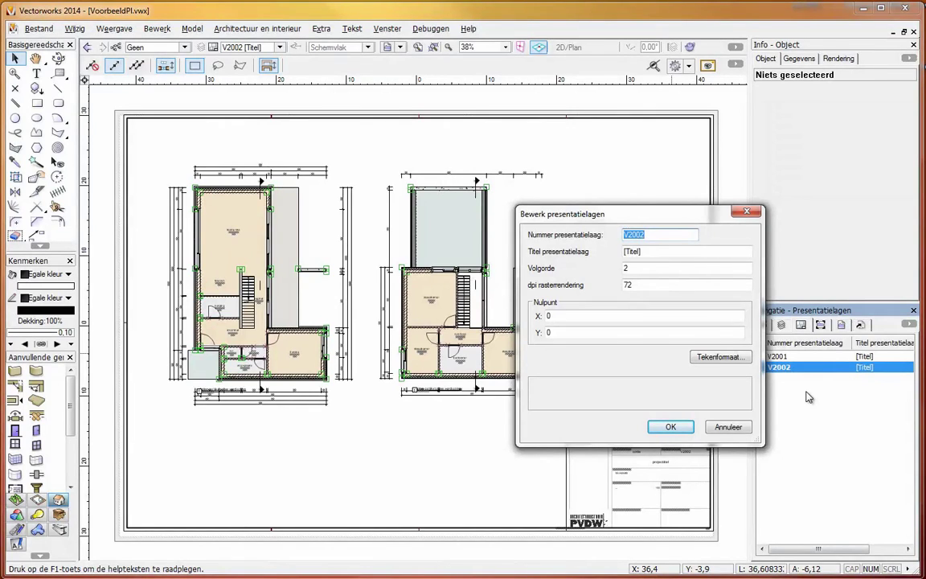
pyautogui.click(670, 426)
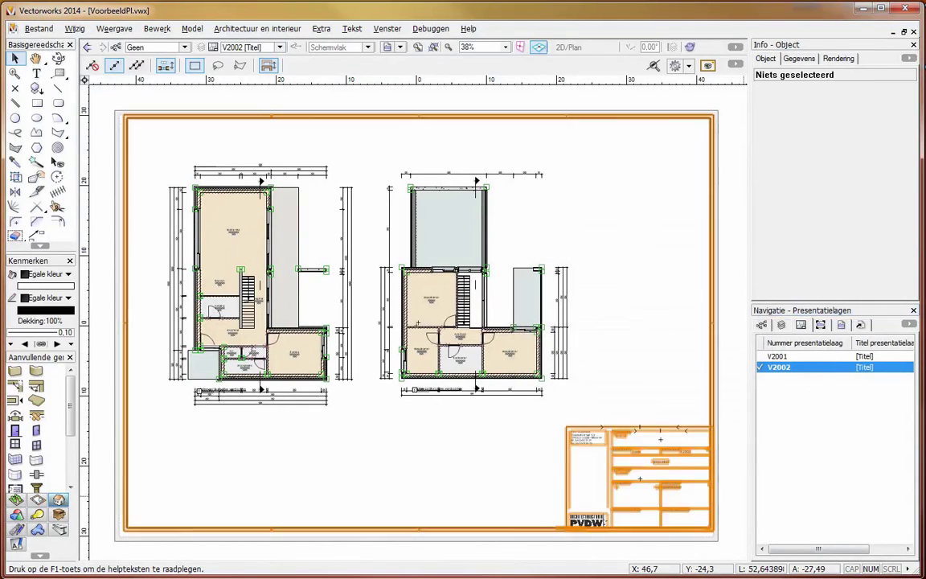